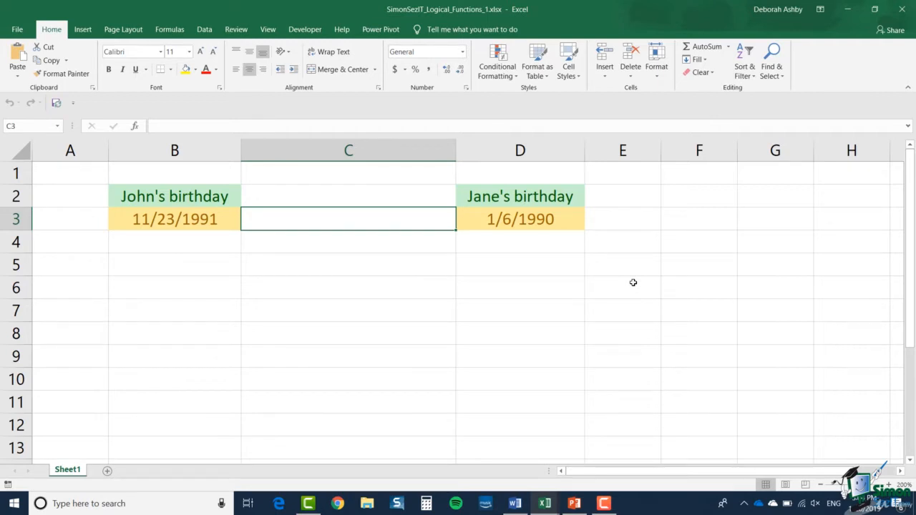
# Step: Enter the formula =IF(B3<D3,"Earlier","Later") in cell C3 to compare the two birthdays
pyautogui.write('=IF')
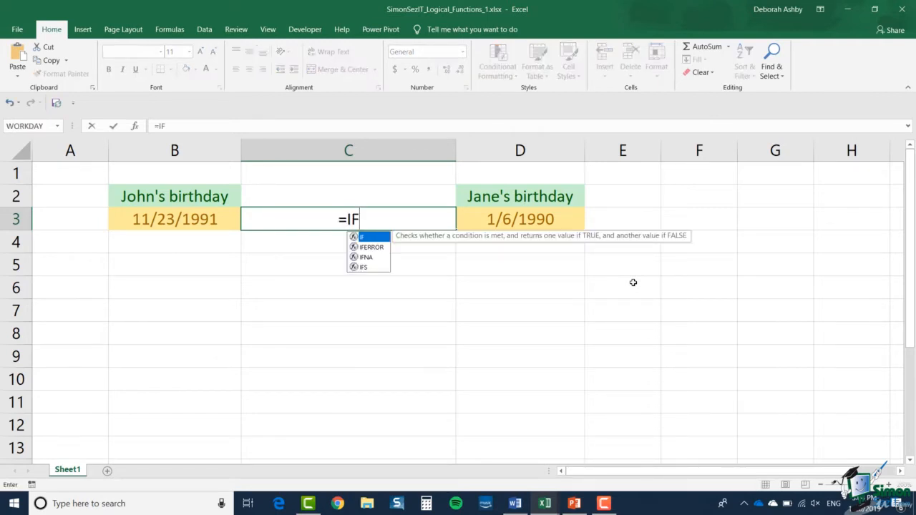
pyautogui.write('(')
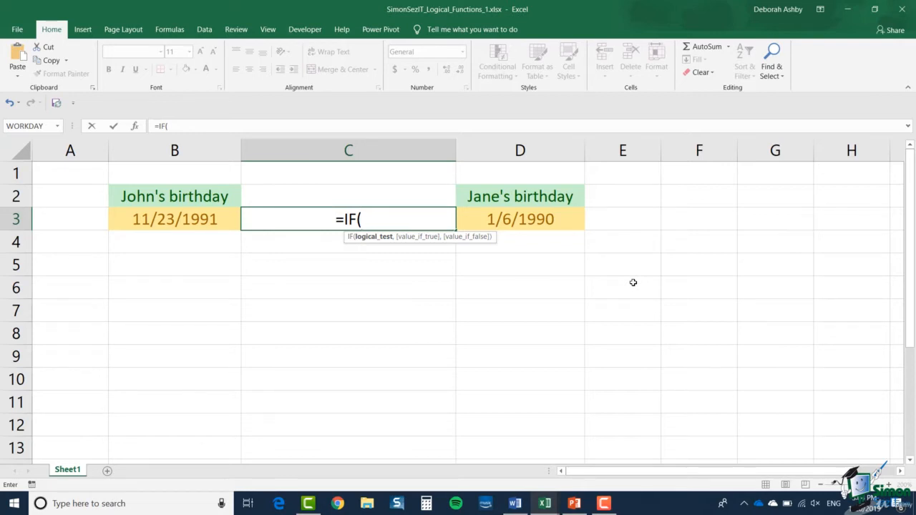
pyautogui.click(175, 219)
pyautogui.write('<')
pyautogui.click(508, 219)
pyautogui.write(',')
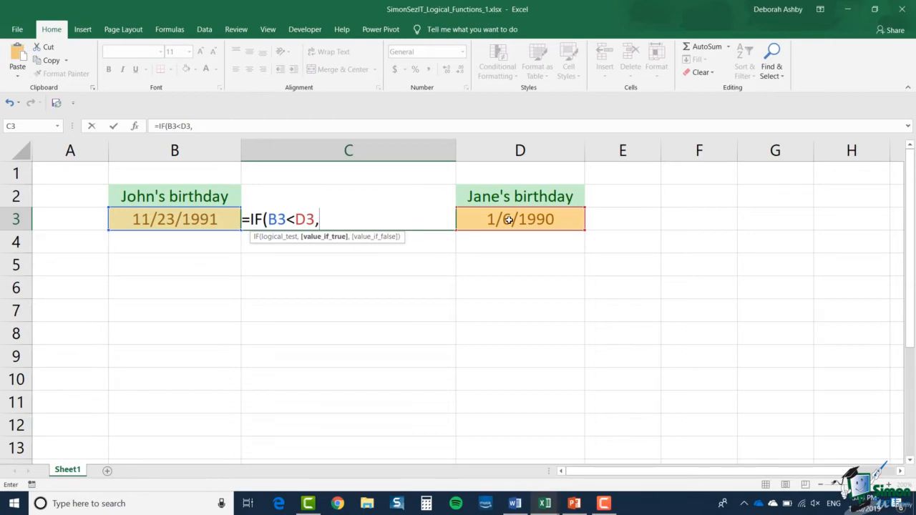
pyautogui.write('"Ea')
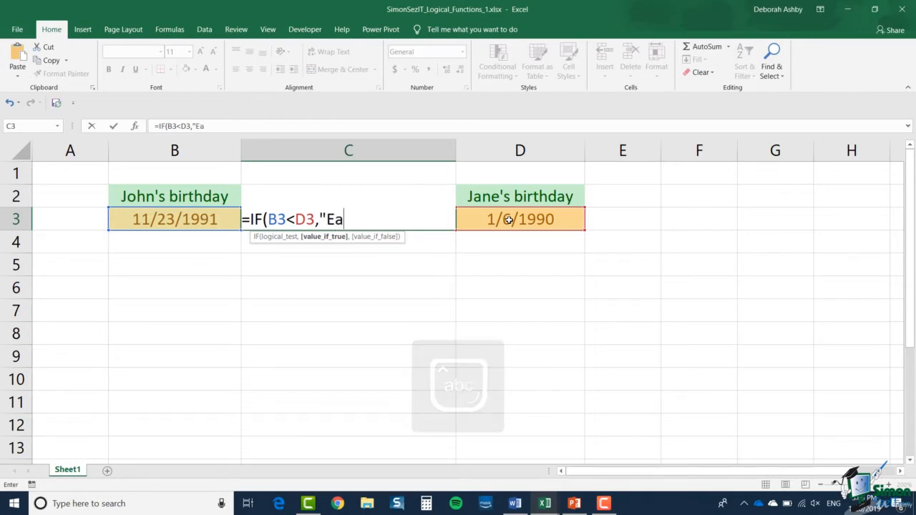
pyautogui.write('rlier')
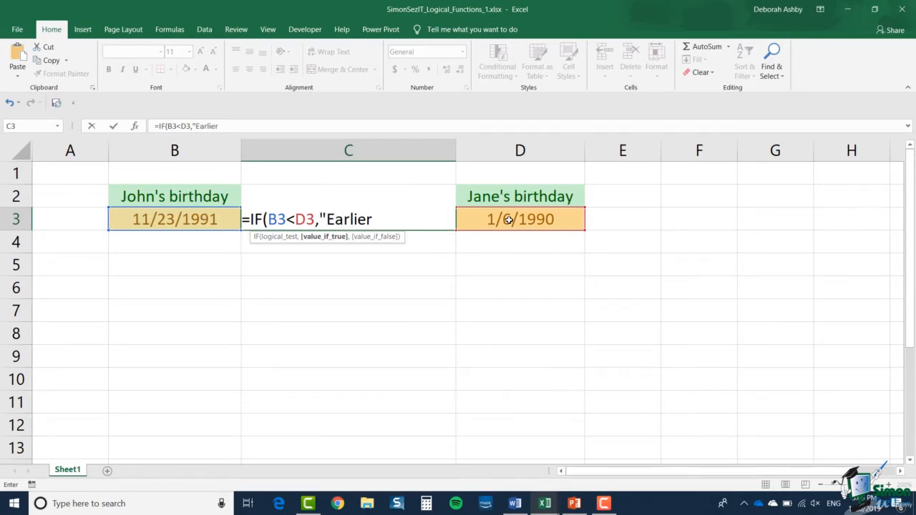
pyautogui.write('",')
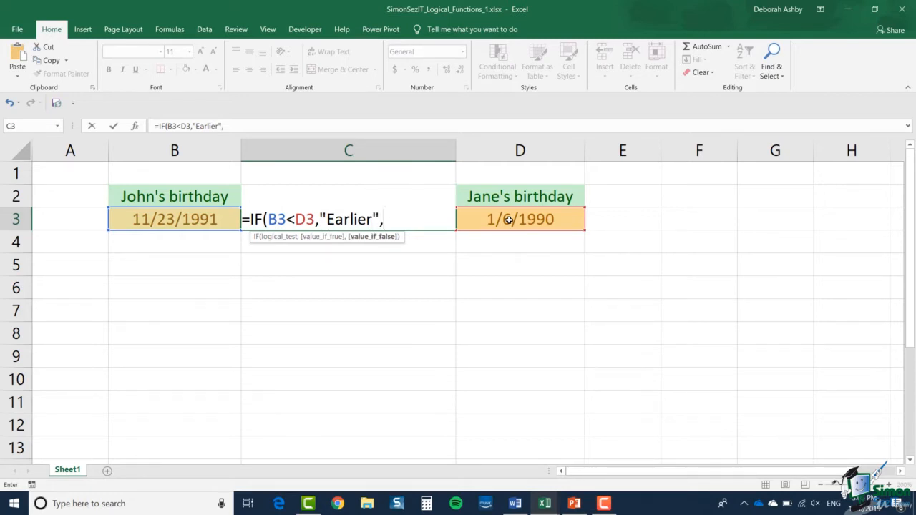
pyautogui.write('"Later"')
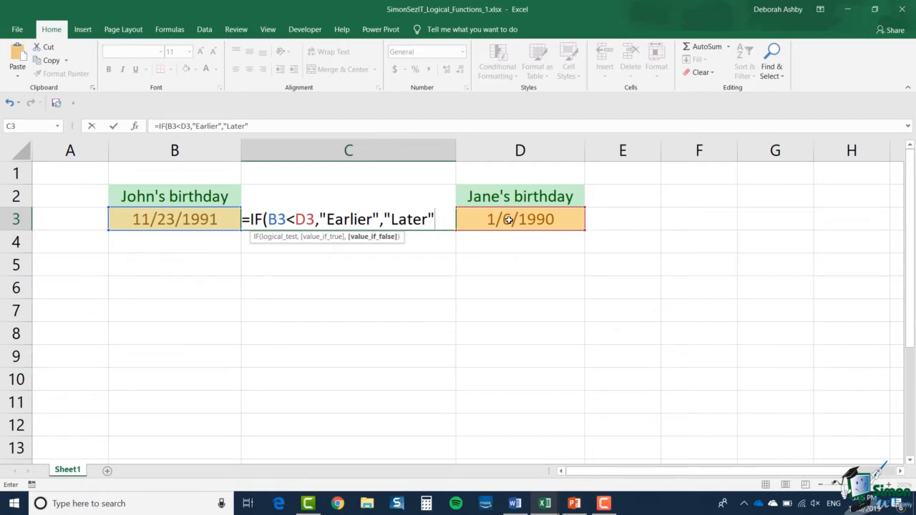
pyautogui.write(')')
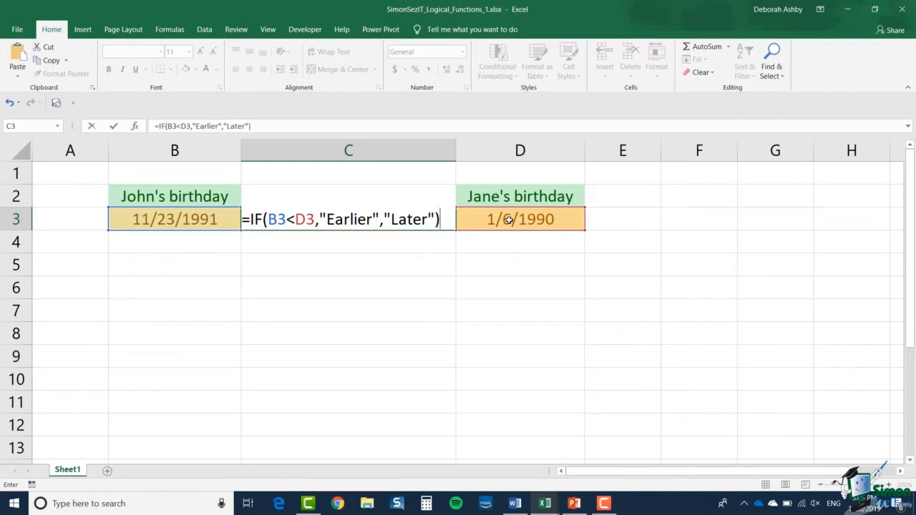
pyautogui.click(115, 126)
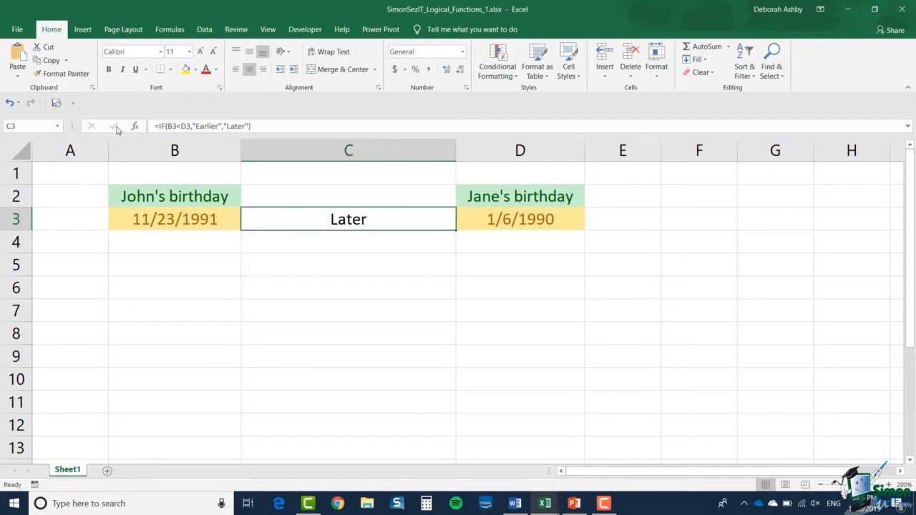
# Step: Change the year of the birthday in cell D3 so that the date falls after the one in B3
pyautogui.press('Right')
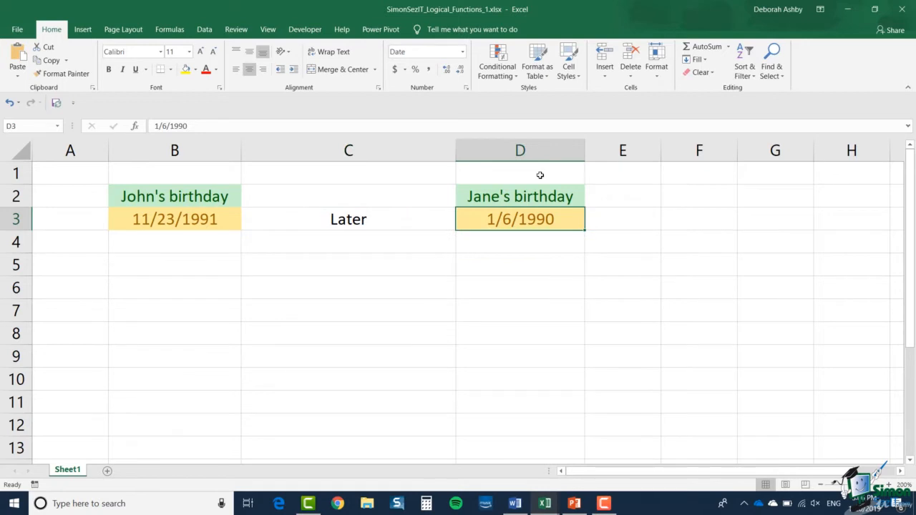
pyautogui.click(206, 125)
pyautogui.press('BackSpace')
pyautogui.write('2')
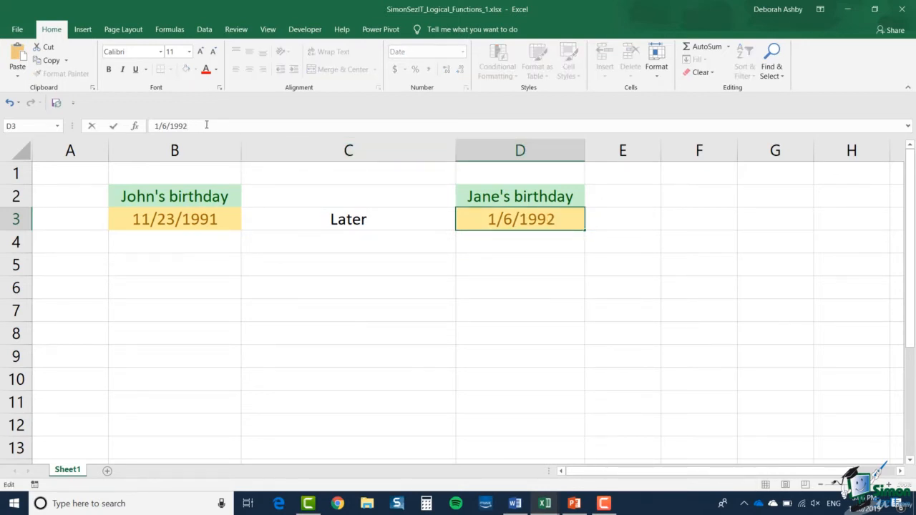
pyautogui.press('Return')
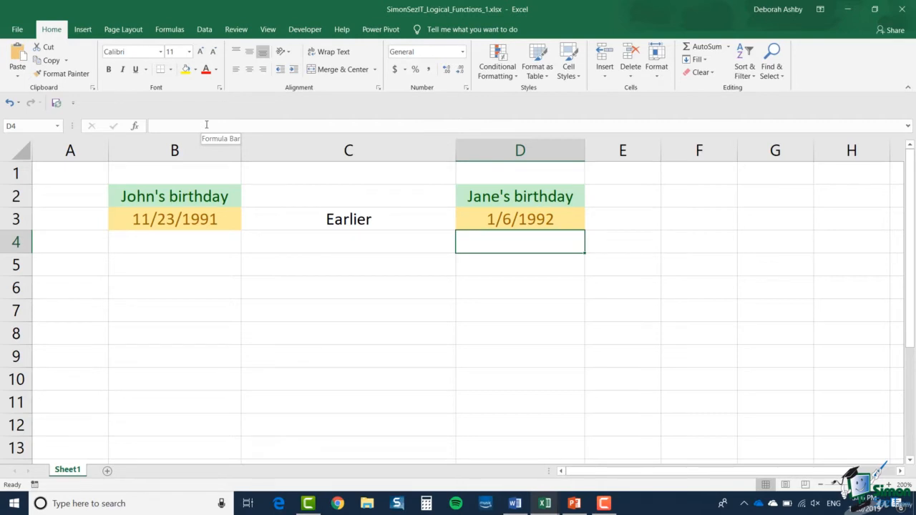
# Step: Clear cell C3 and begin an IFS formula there that returns "Twins" when B3=D3
pyautogui.click(273, 225)
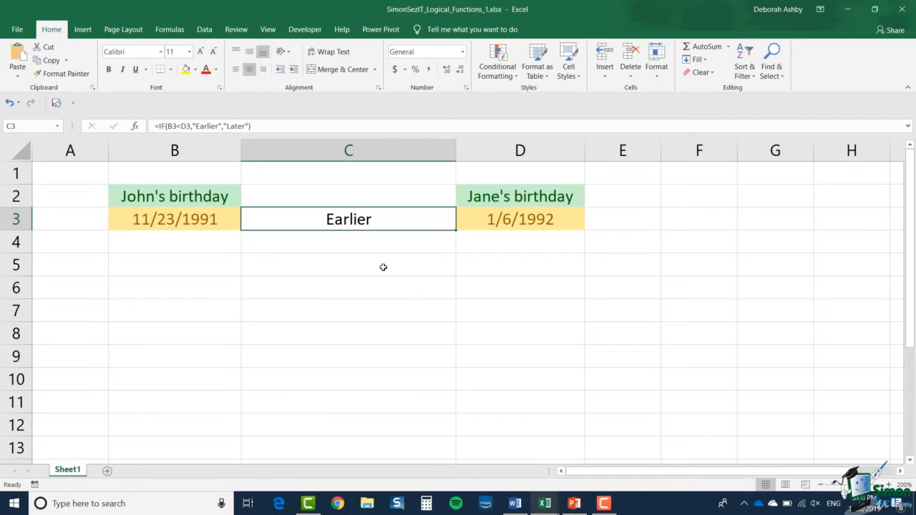
pyautogui.press('Delete')
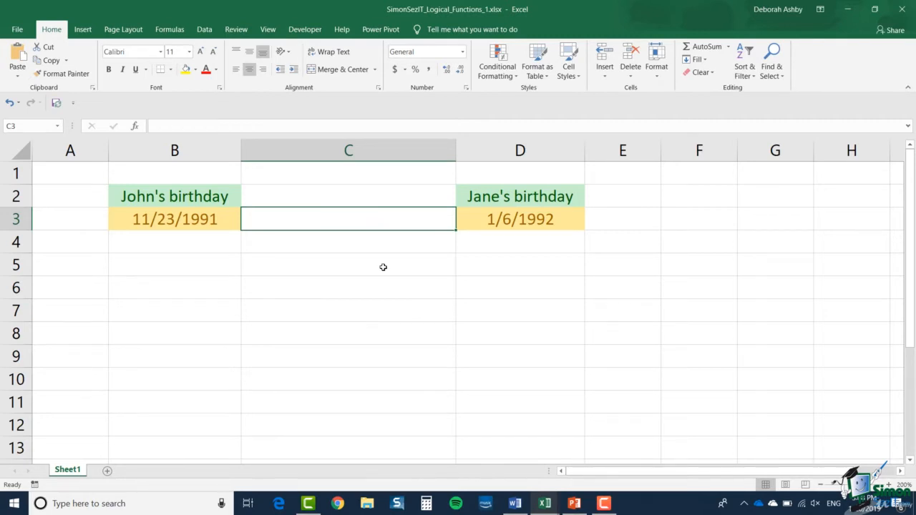
pyautogui.write('=IFS')
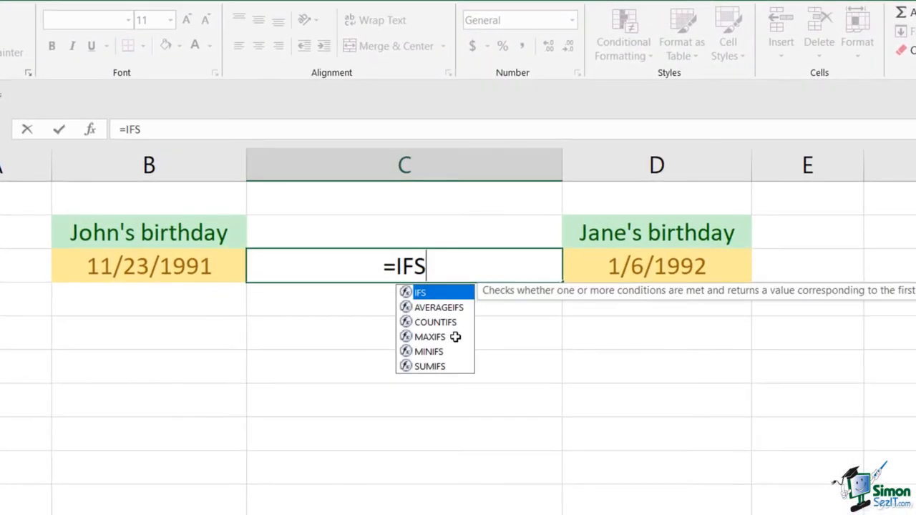
pyautogui.write('(')
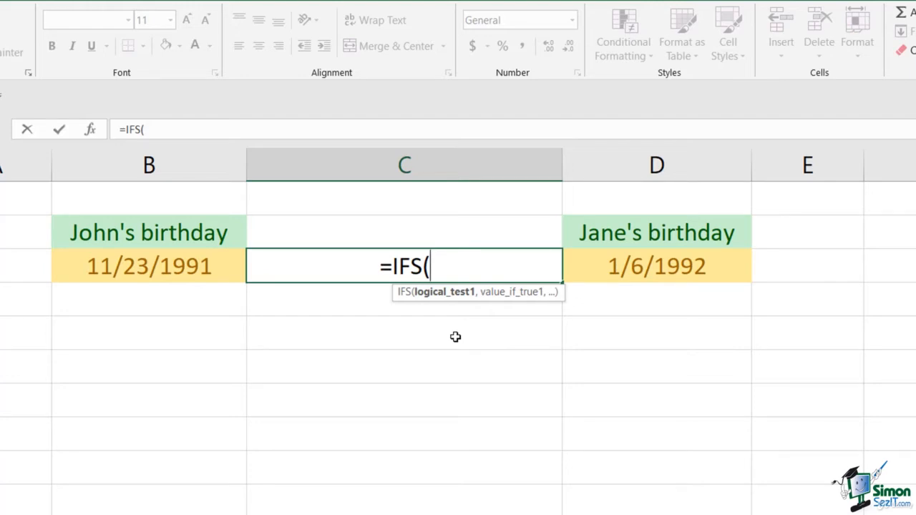
pyautogui.click(146, 275)
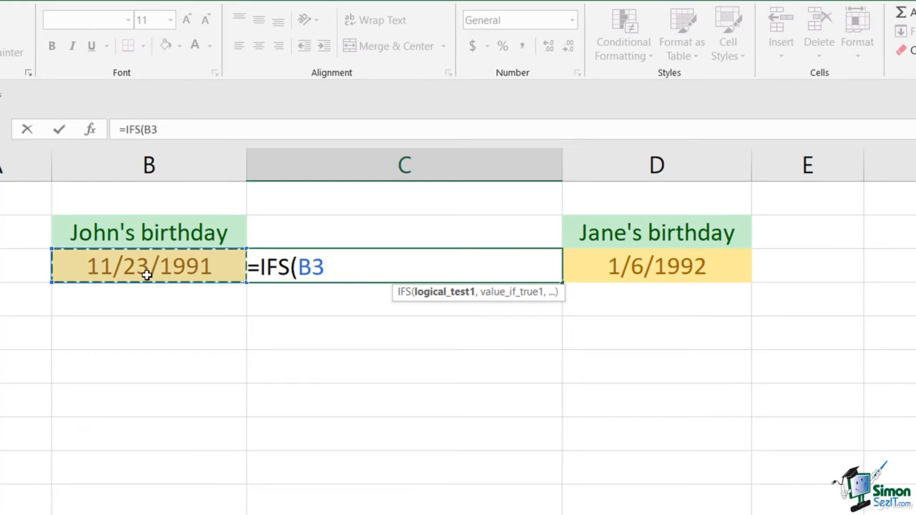
pyautogui.write('=')
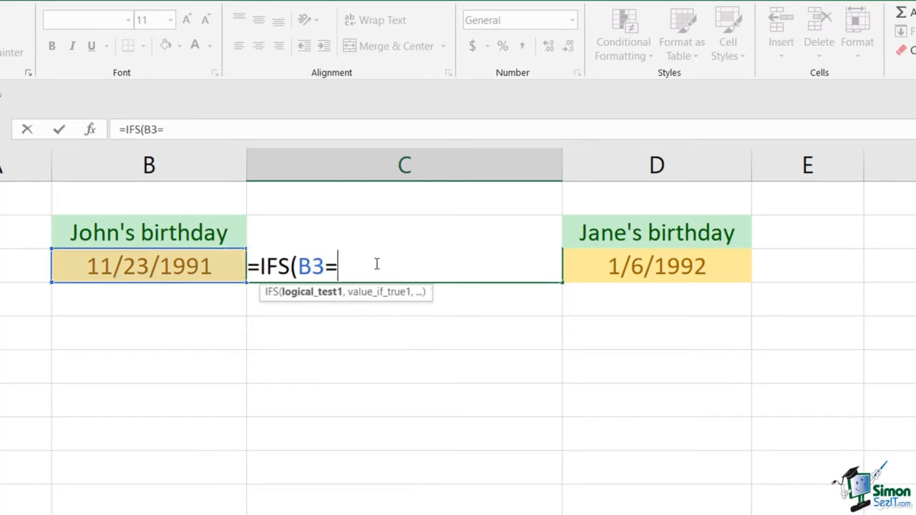
pyautogui.click(614, 269)
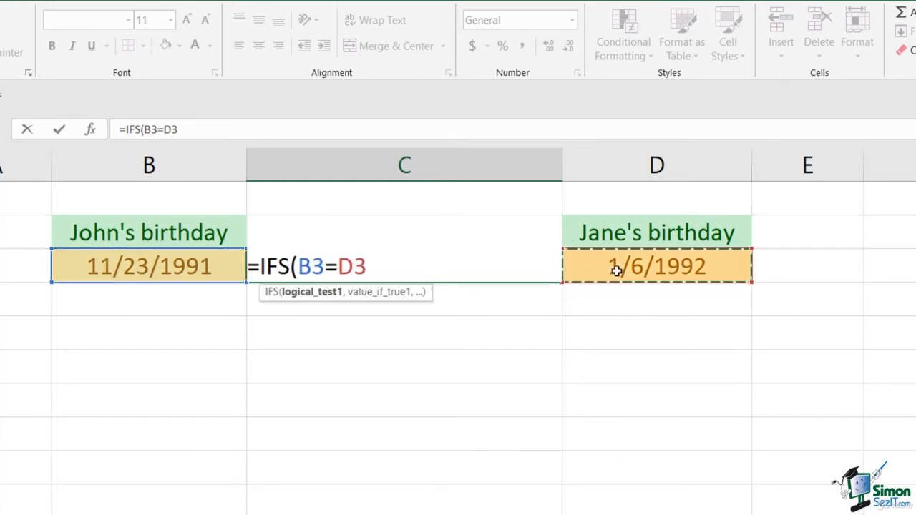
pyautogui.write(',')
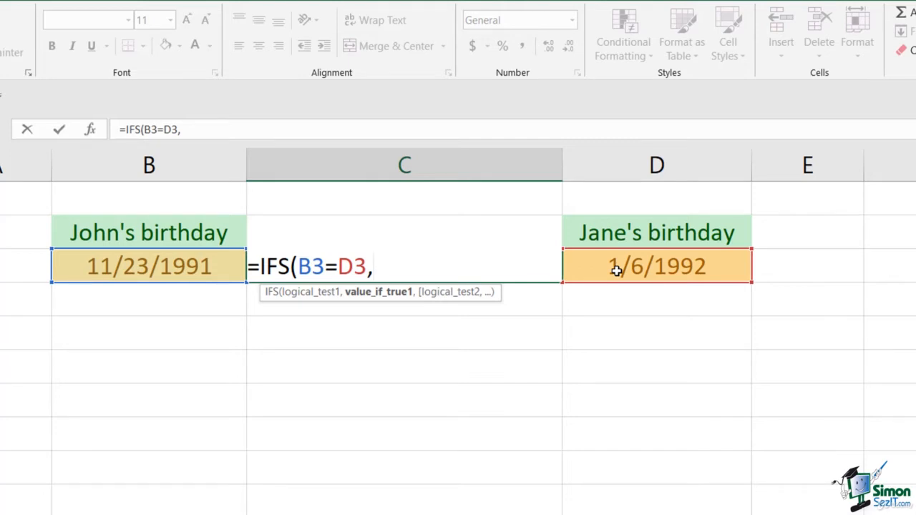
pyautogui.write('"Twins",')
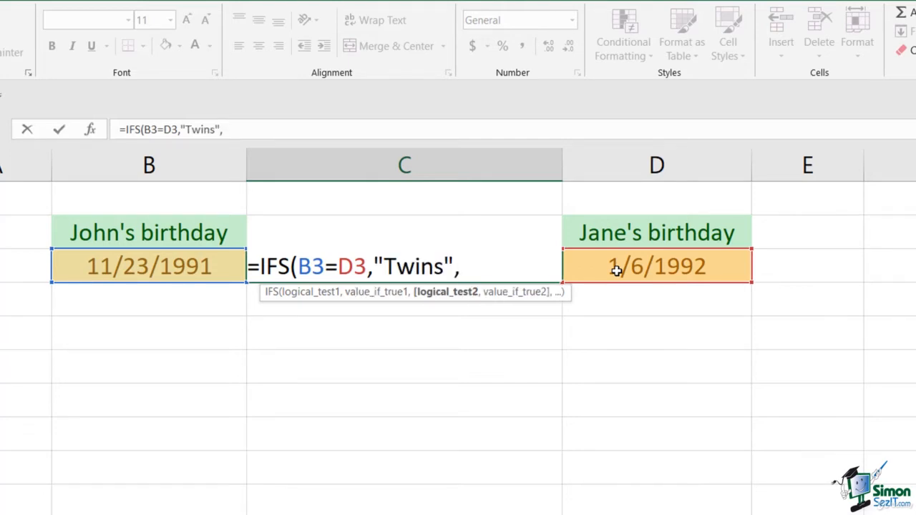
# Step: Add a second condition to the IFS formula that returns "Earlier" when B3<D3
pyautogui.click(211, 270)
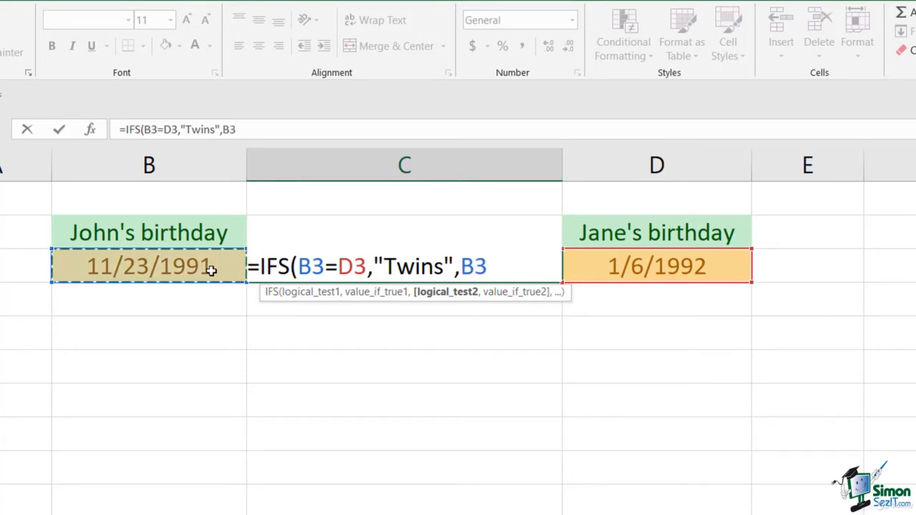
pyautogui.write('<')
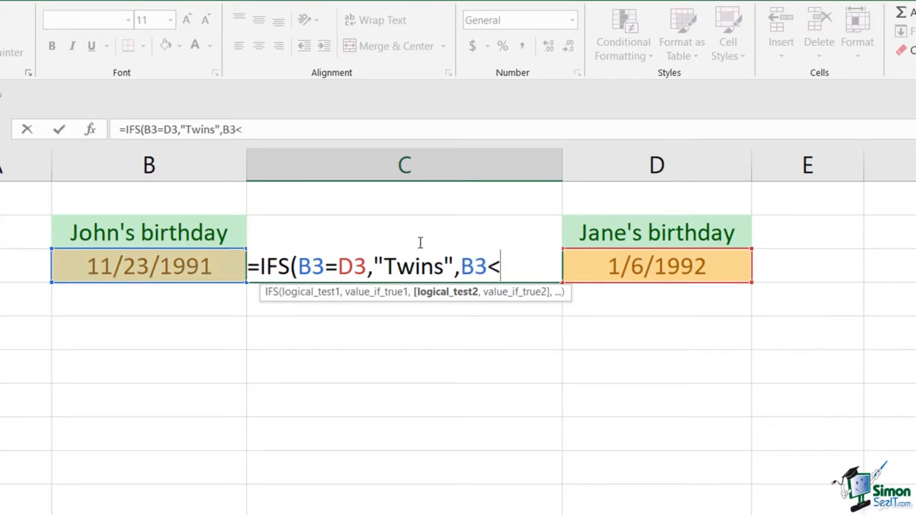
pyautogui.click(623, 267)
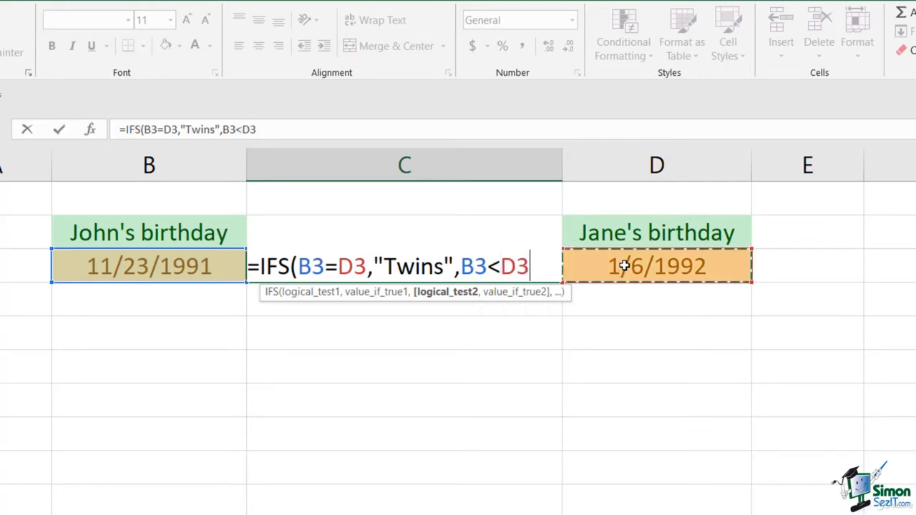
pyautogui.write(',')
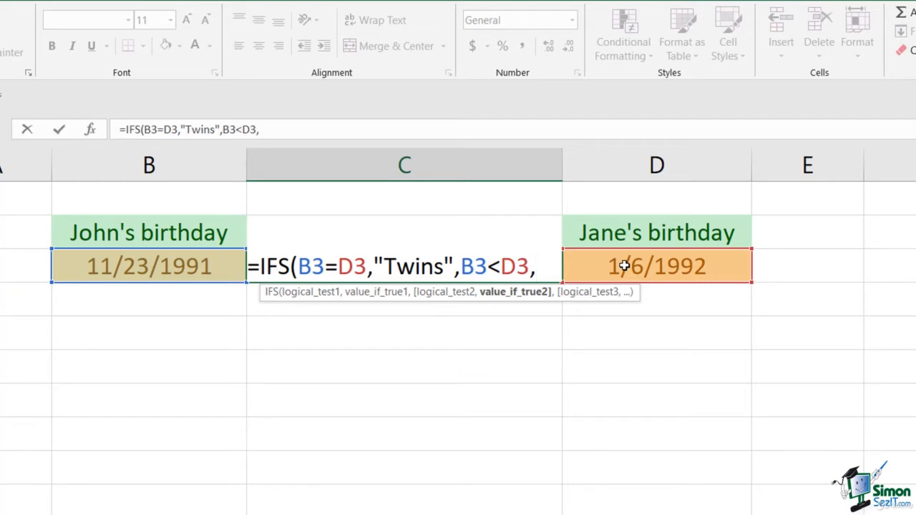
pyautogui.write('"Earlier')
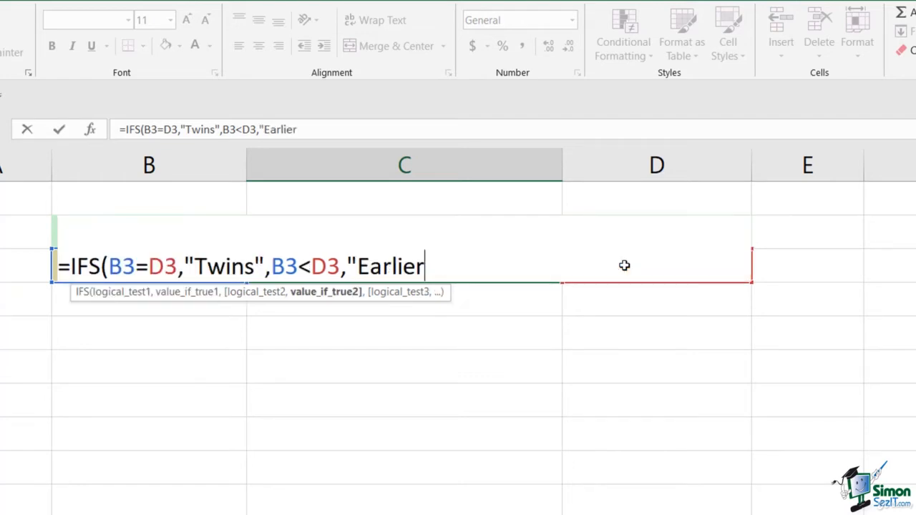
pyautogui.write('",')
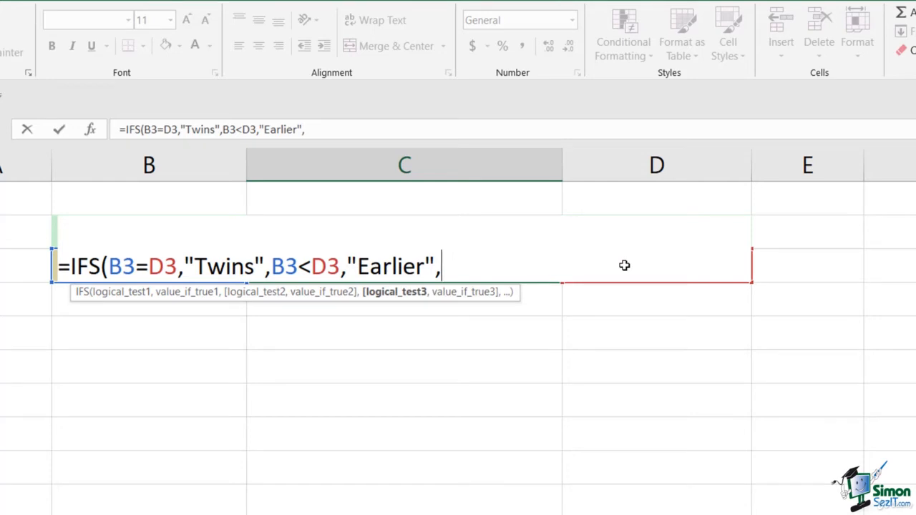
# Step: Complete the IFS formula in C3 with a third condition returning "Later" when B3>D3, and commit it
pyautogui.write('B#')
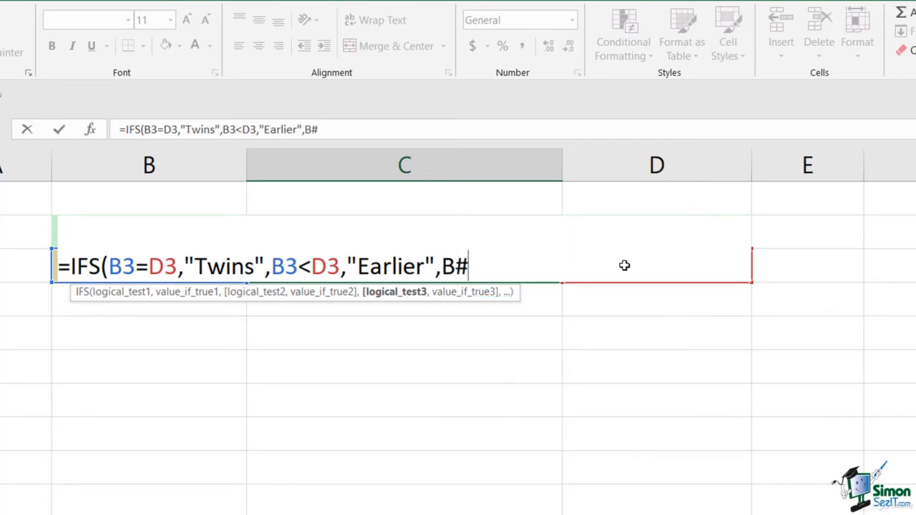
pyautogui.press('BackSpace')
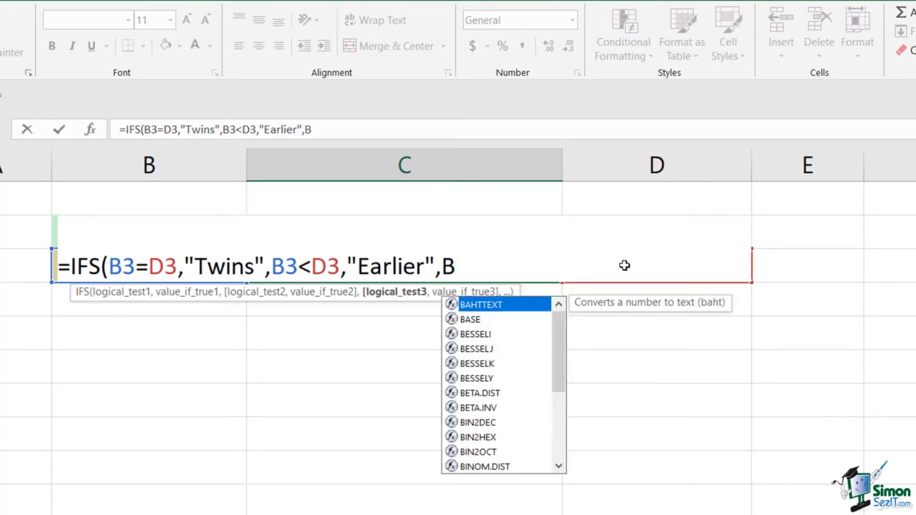
pyautogui.write('3>')
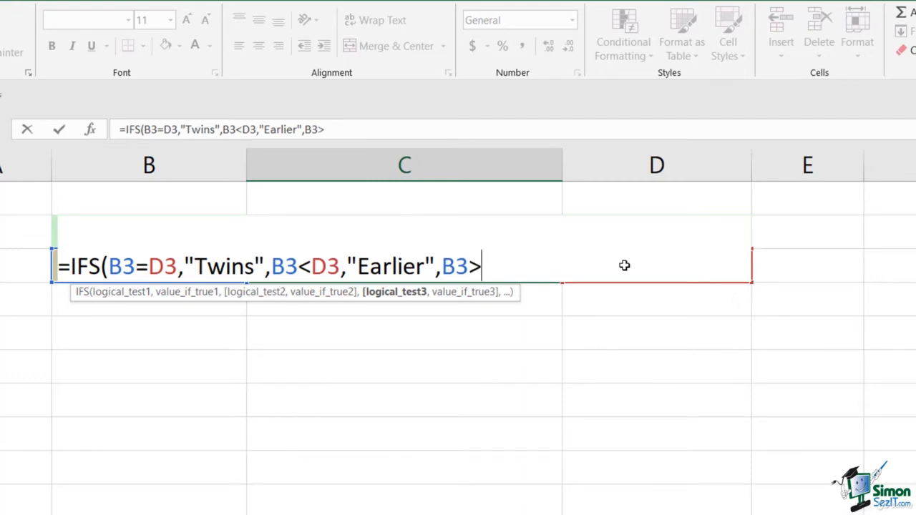
pyautogui.write('D3,')
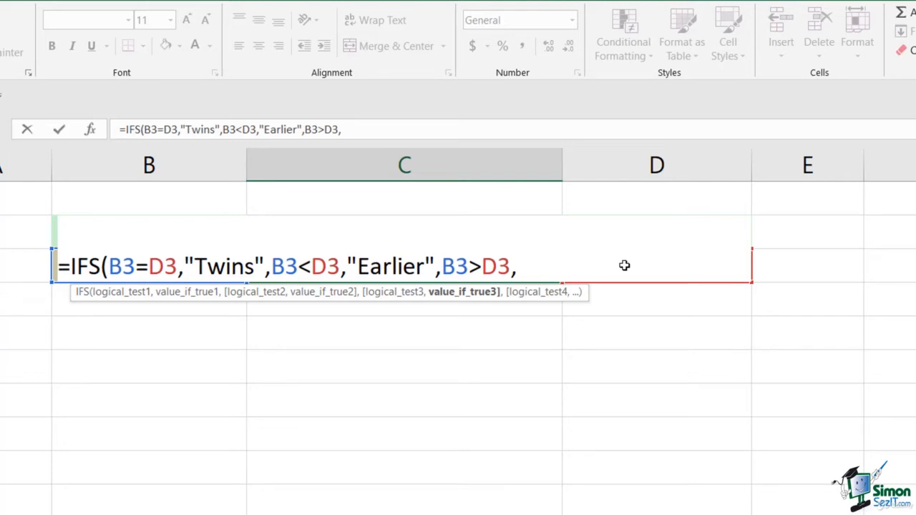
pyautogui.write('"Later")')
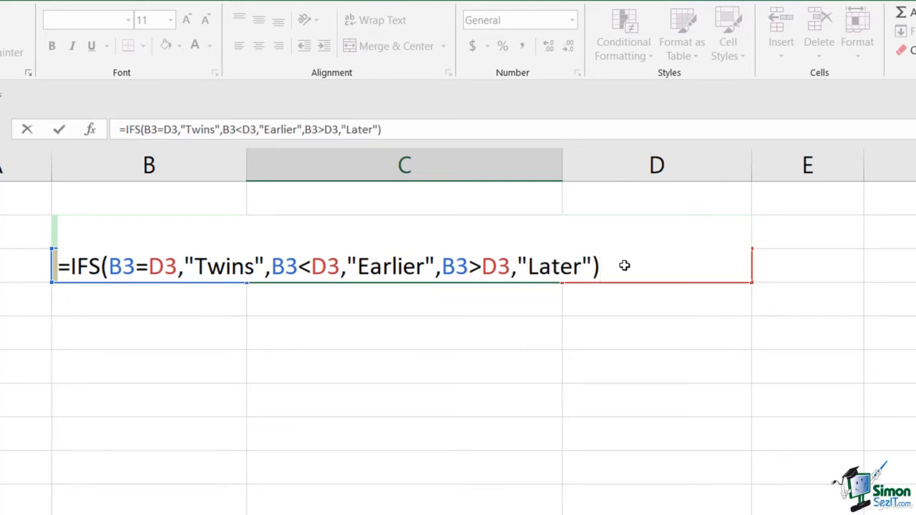
pyautogui.click(60, 131)
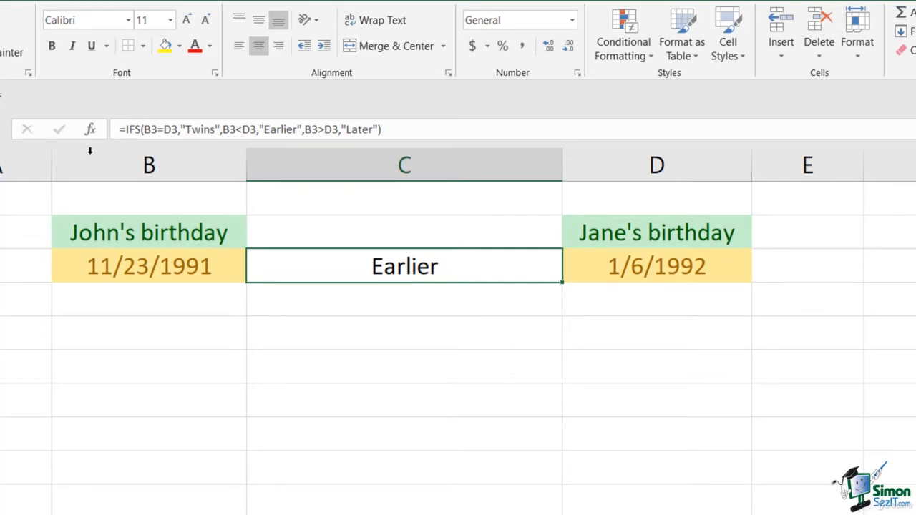
# Step: Change the year of the birthday in cell D3 so that the date falls before the one in B3
pyautogui.doubleClick(721, 264)
pyautogui.press('BackSpace')
pyautogui.write('0')
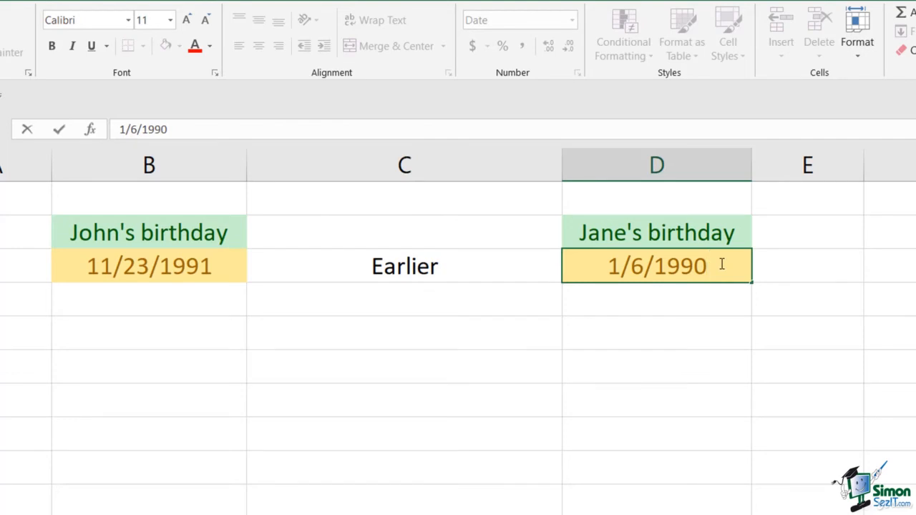
pyautogui.press('Return')
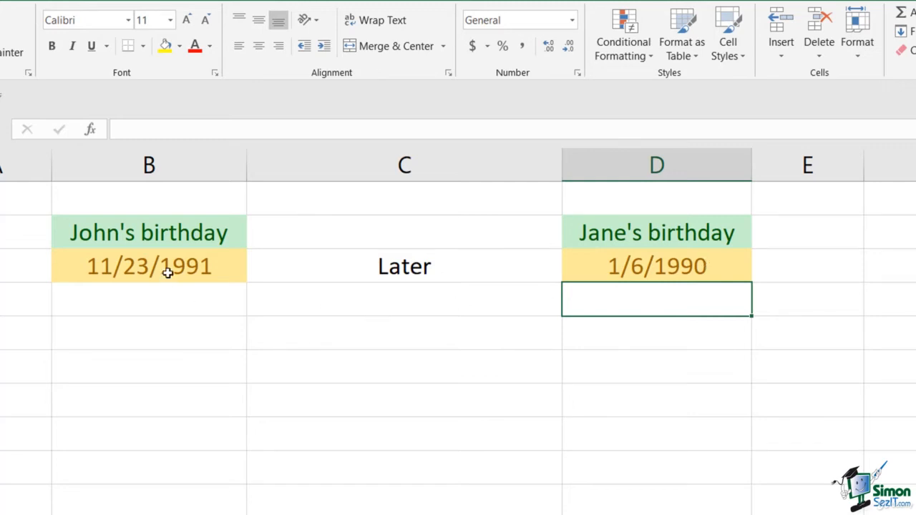
# Step: Set the birthday in cell B3 to the same date as the one in D3 and select the IFS formula in C3
pyautogui.click(100, 264)
pyautogui.write('1/6/1990')
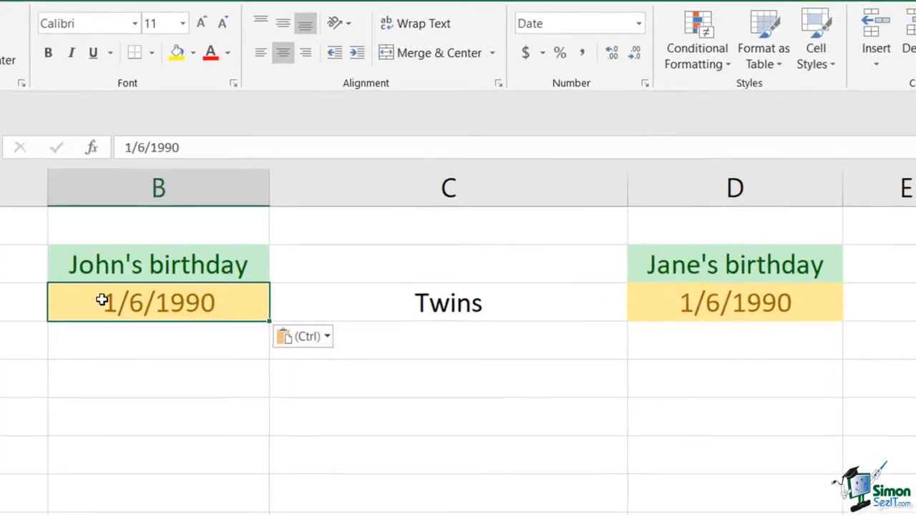
pyautogui.press('Right')
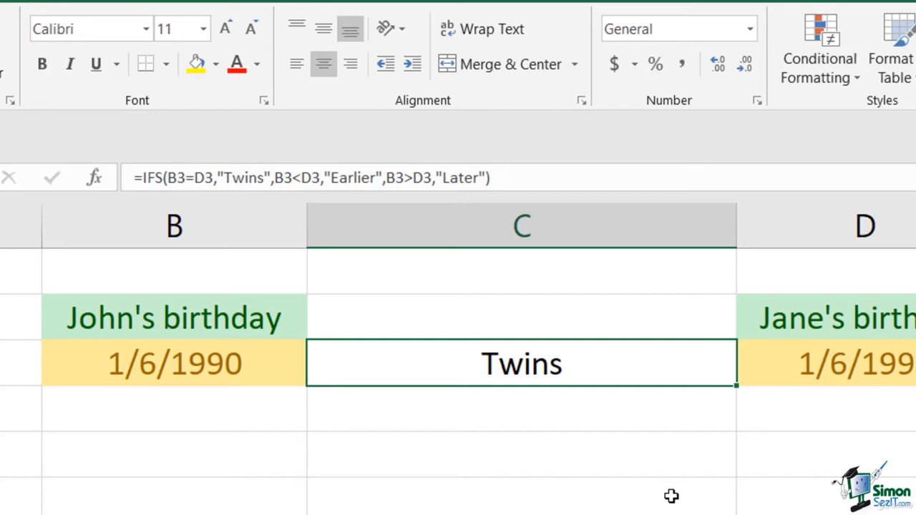
# Step: Clear the birthday in B3 and wrap the IFS formula in C3 in an IF whose logical test is AND(B3>0,D3>0)
pyautogui.click(251, 358)
pyautogui.press('Delete')
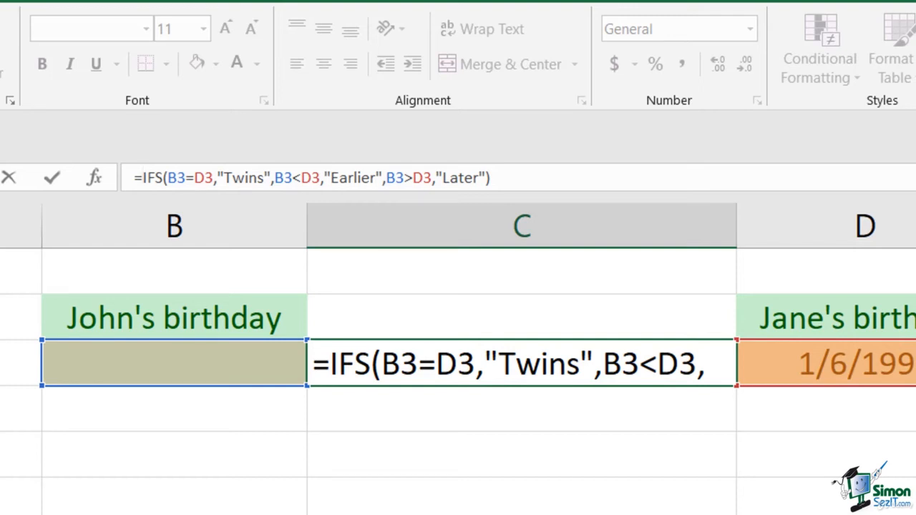
pyautogui.write('IF(')
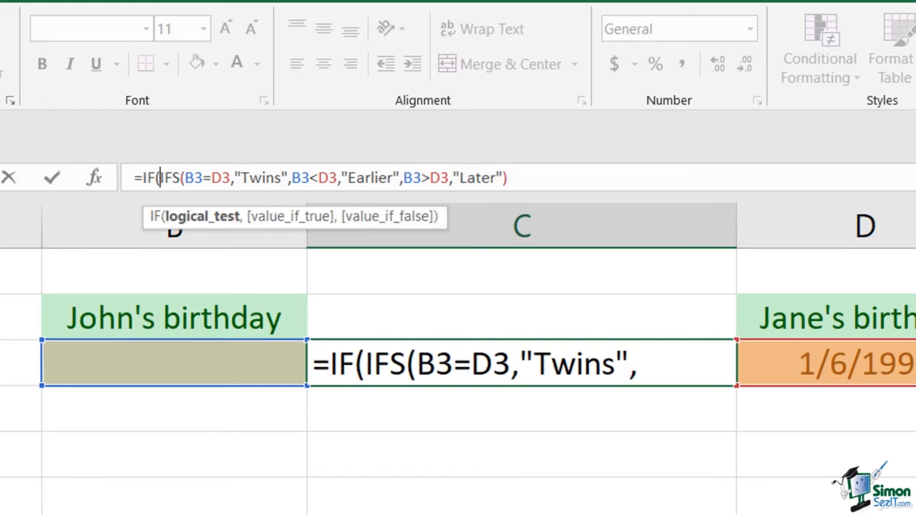
pyautogui.write('AND(')
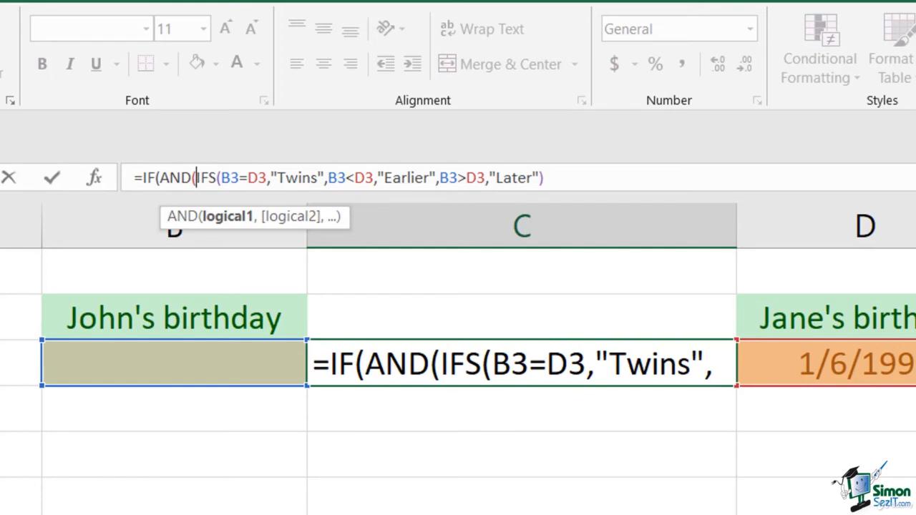
pyautogui.write('B3>')
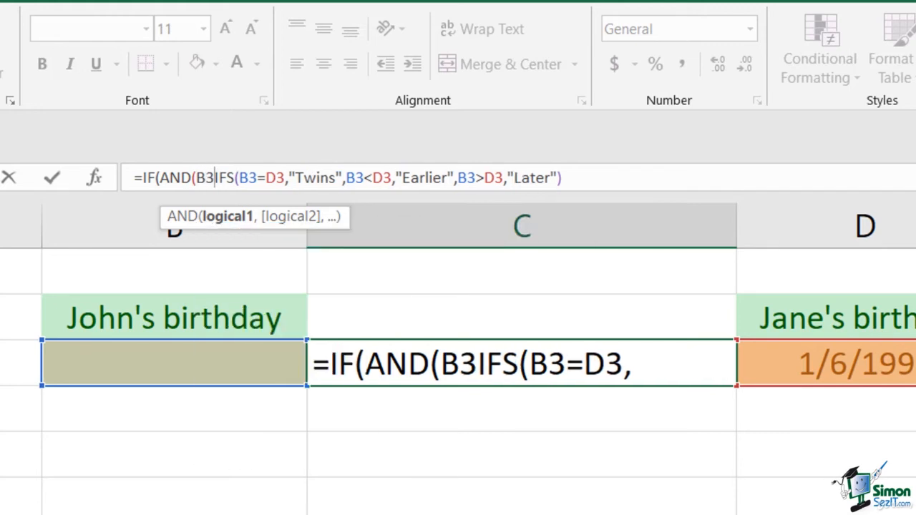
pyautogui.write('0,')
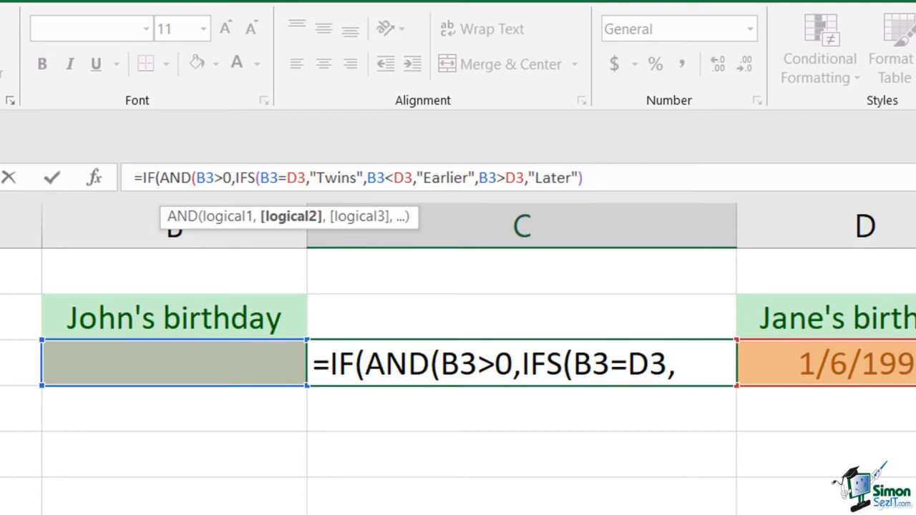
pyautogui.write('D3>0),')
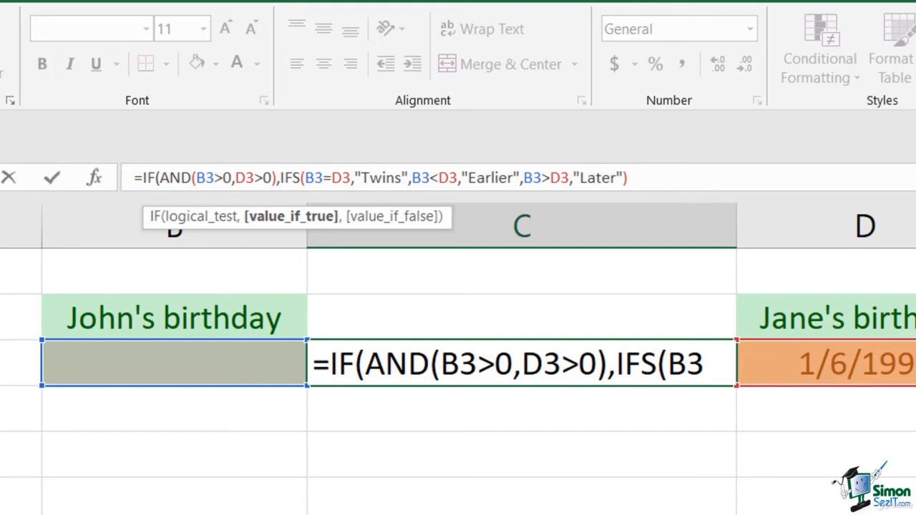
# Step: Finish the outer IF in C3 with " " as its value if false, and commit the formula
pyautogui.click(717, 179)
pyautogui.write(',')
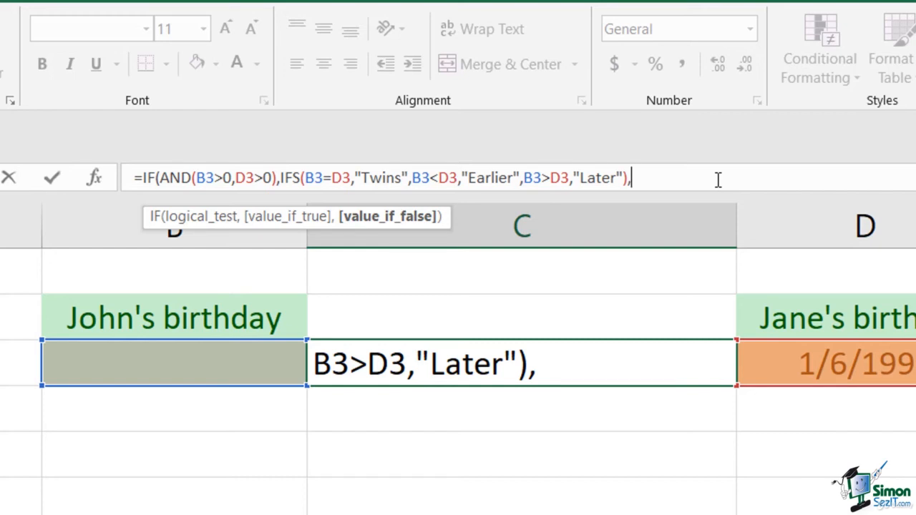
pyautogui.write('" ")')
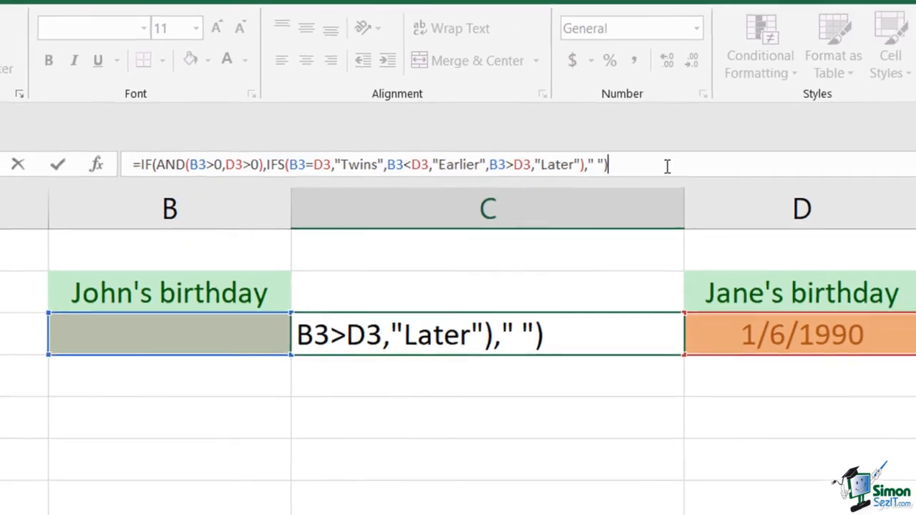
pyautogui.press('Return')
pyautogui.press('Up')
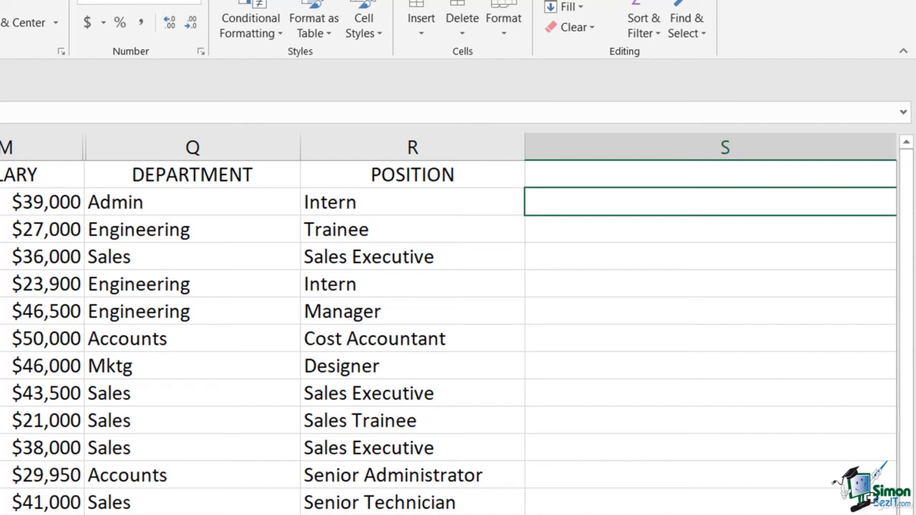
# Step: Begin a SWITCH formula in cell S2 that evaluates Q2 and returns "Administration" for "Admin"
pyautogui.write('=S')
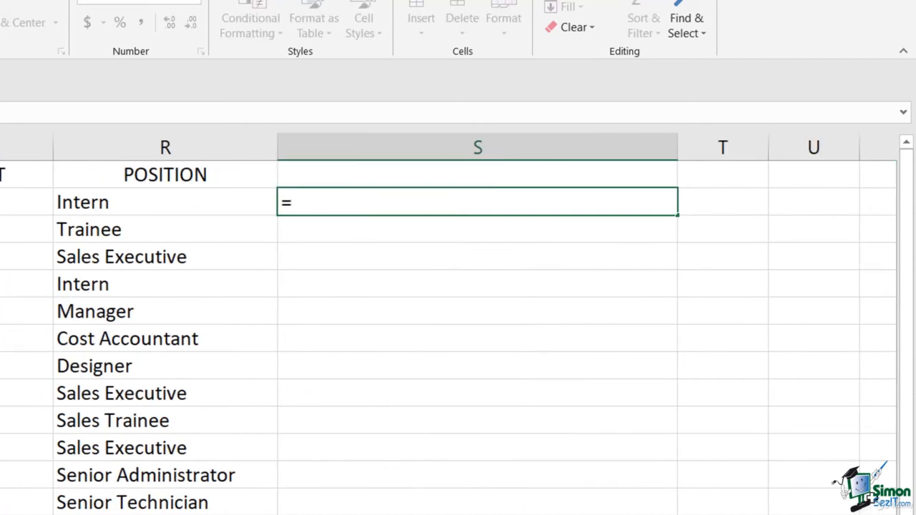
pyautogui.write('WITCH(')
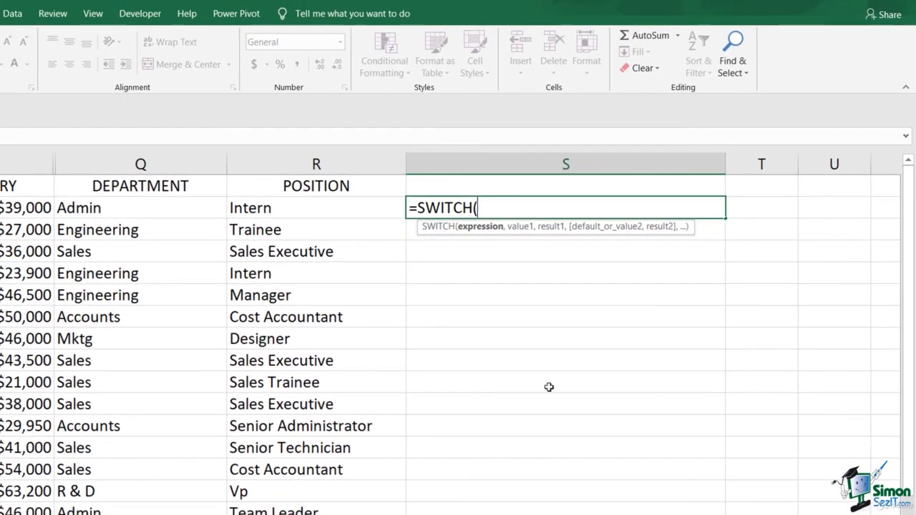
pyautogui.click(156, 207)
pyautogui.write(',')
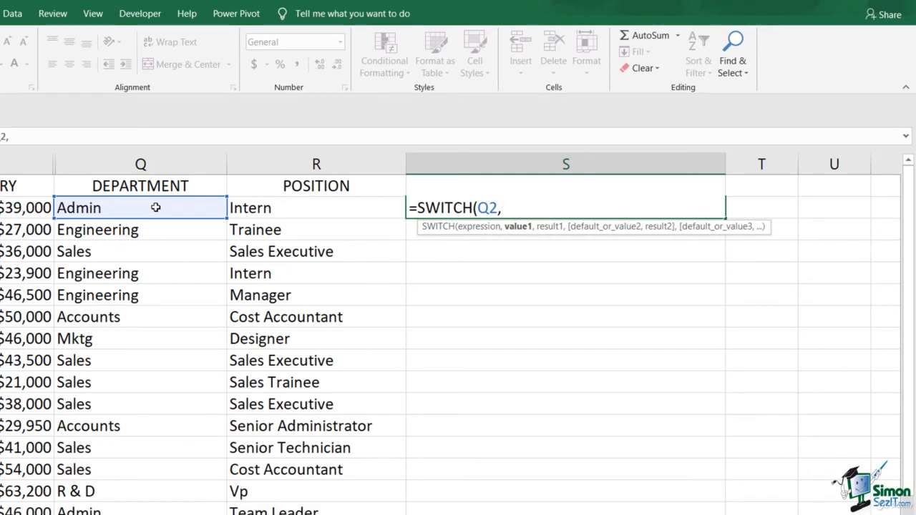
pyautogui.write('"Admin"')
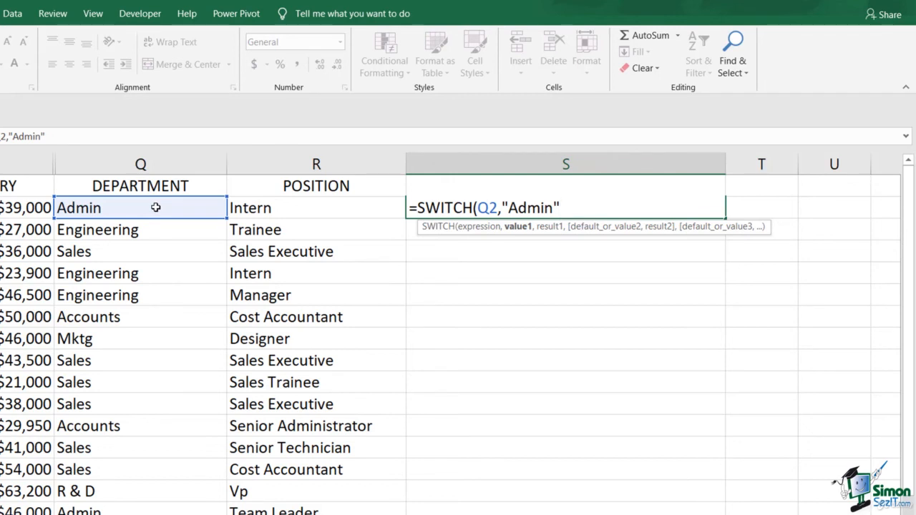
pyautogui.write(',"Administration",')
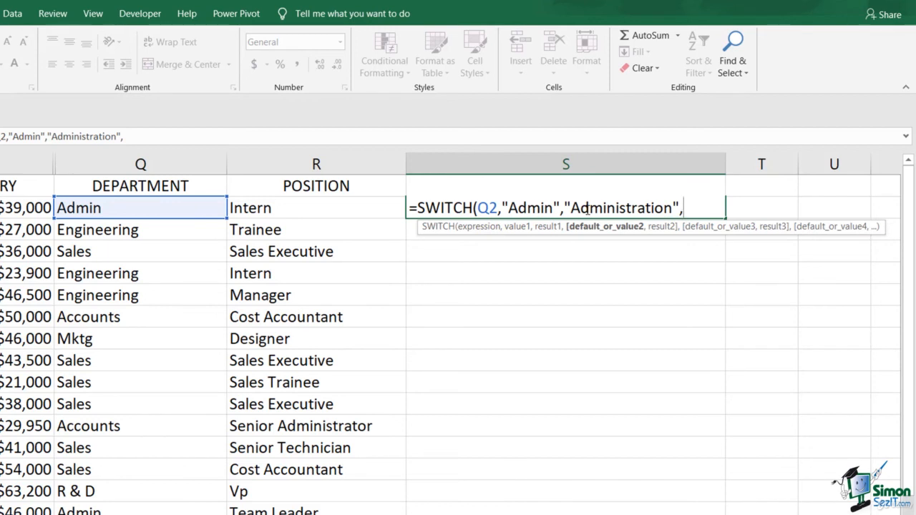
# Step: Add pairs to the SWITCH formula returning "Marketing" for "Mktg" and "Research and Development" for "R & D"
pyautogui.write('"Mktg",')
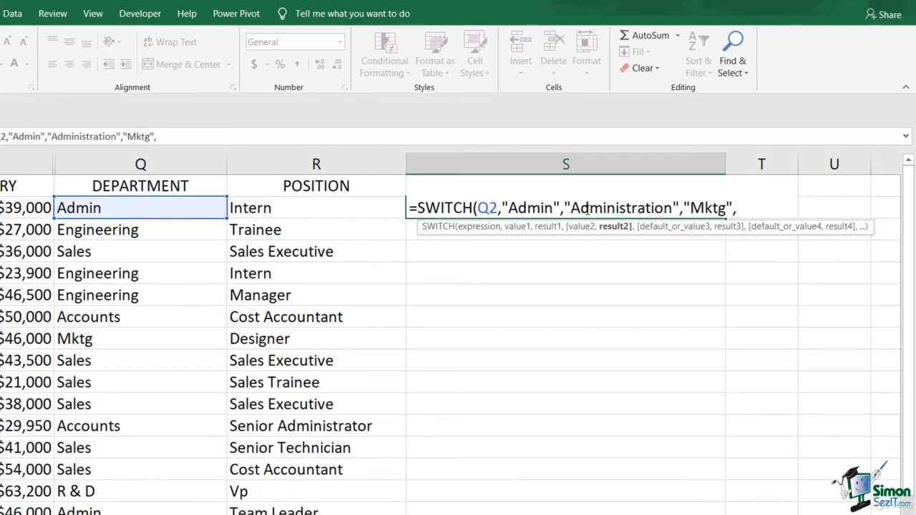
pyautogui.write('"Marketing"')
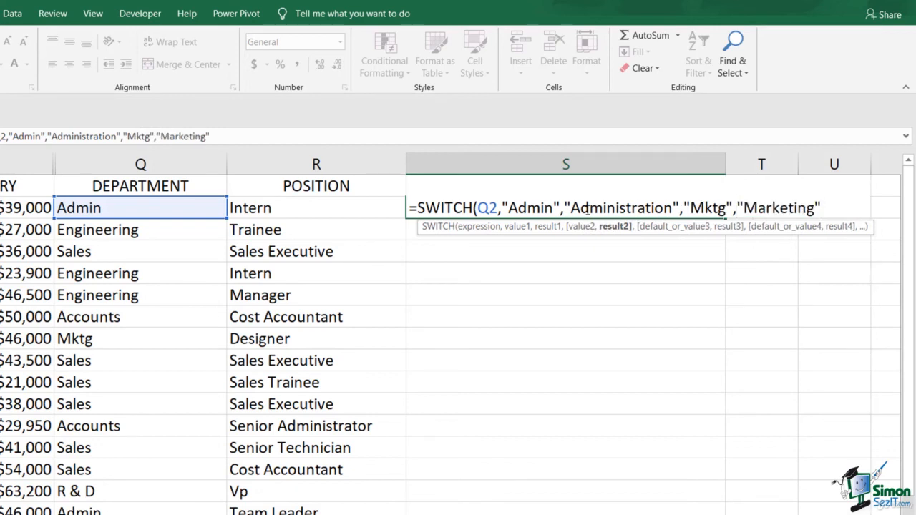
pyautogui.write(',"R & D",')
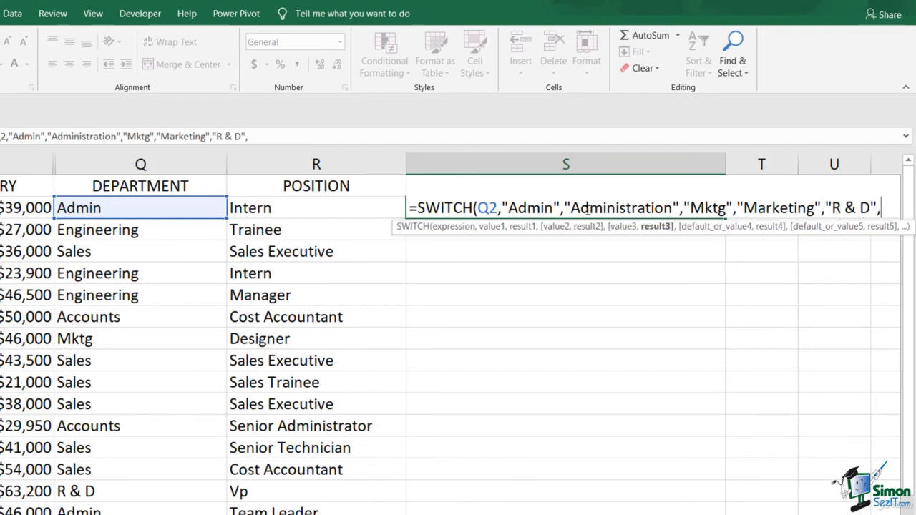
pyautogui.write('"Research and Development",')
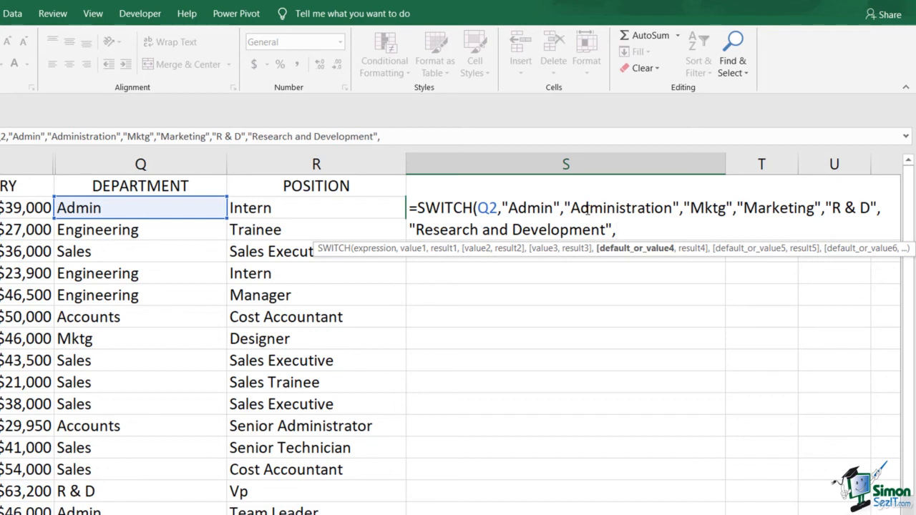
# Step: Complete the SWITCH formula in S2 with Q2 as the default value and fill it down column S alongside the data
pyautogui.write('Q2)')
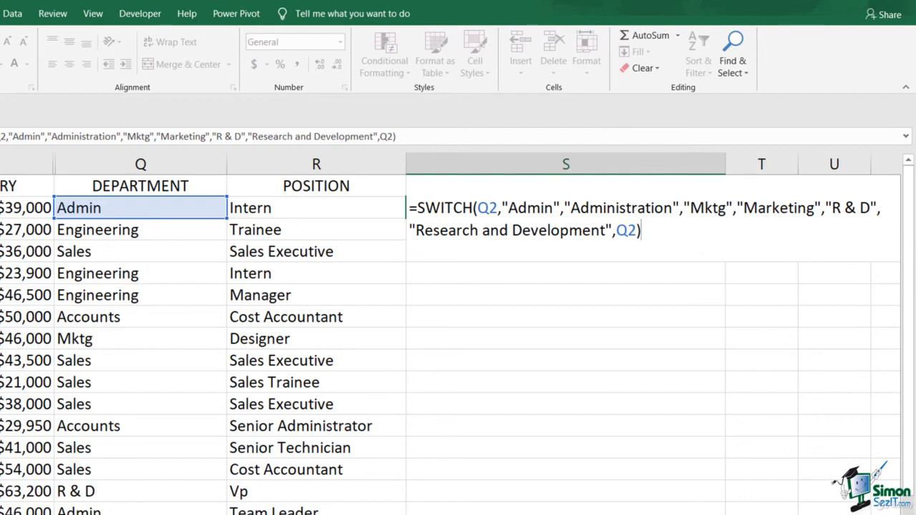
pyautogui.hotkey('ctrl', 'Return')
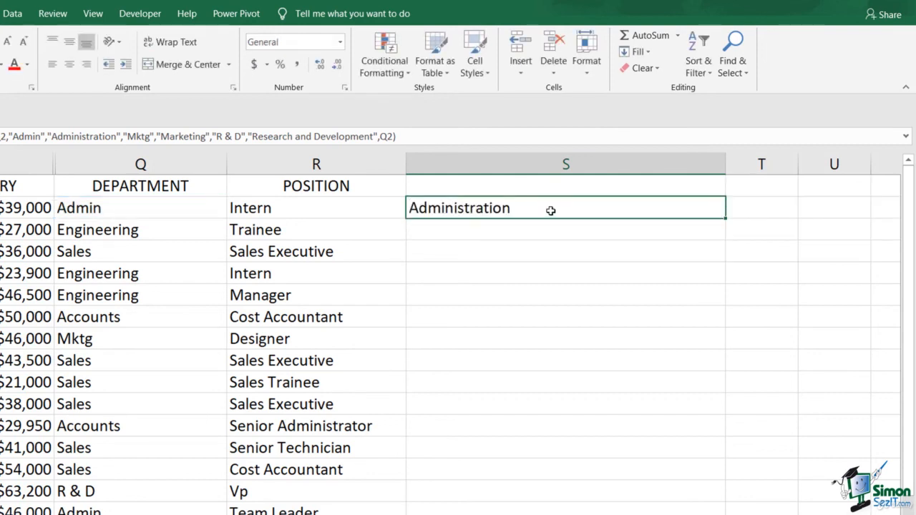
pyautogui.doubleClick(726, 218)
pyautogui.click(755, 211)
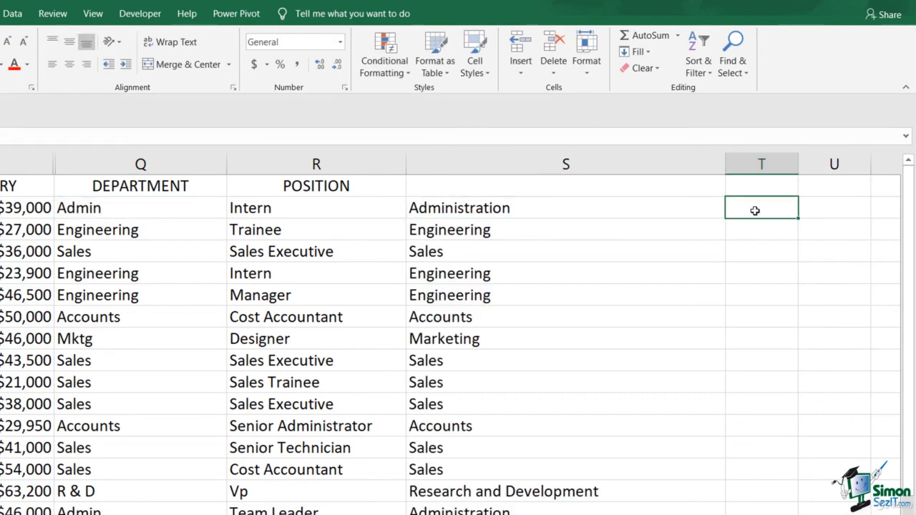